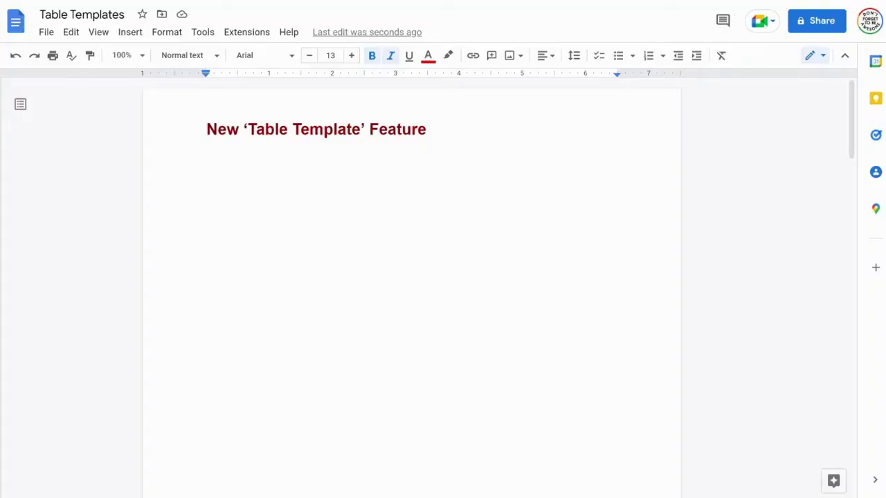
# Bring up the table insertion options to view the available table templates.
pyautogui.click(130, 34)
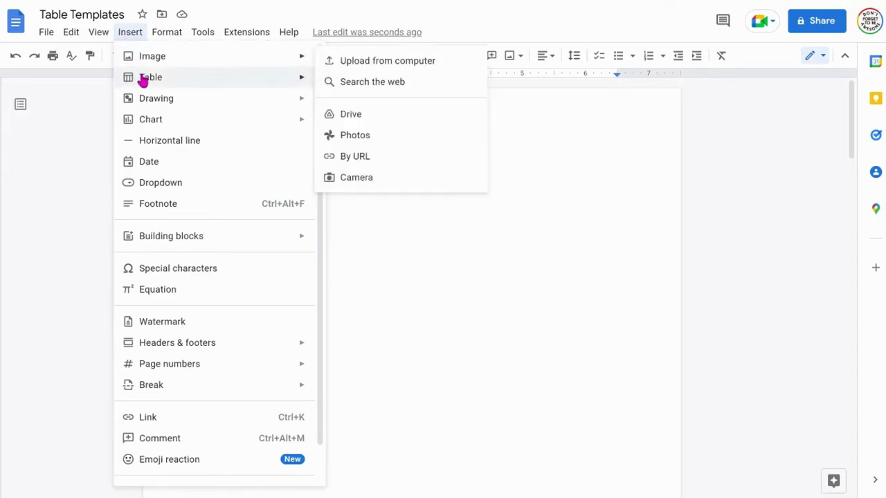
pyautogui.moveTo(142, 81)
pyautogui.moveTo(348, 86)
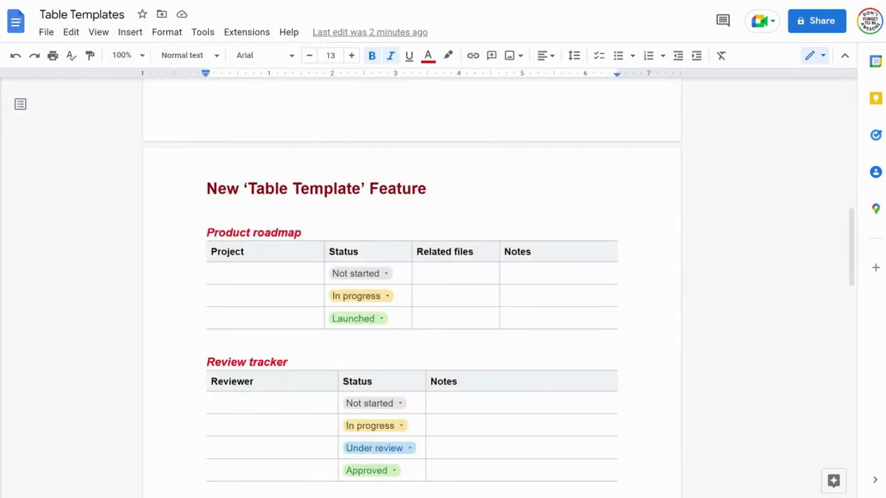
# Examine the example Product roadmap, Review tracker, Project assets and Launch content tracker tables in the document.
pyautogui.scroll(-2, 412, 308)
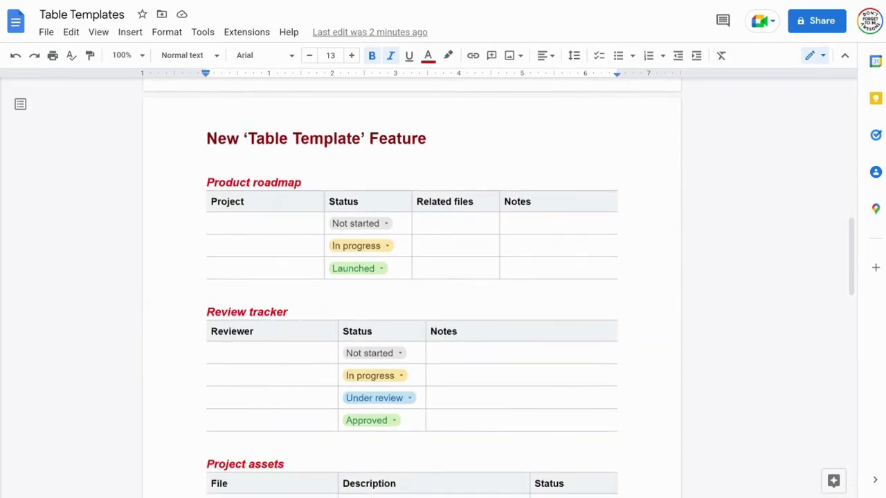
pyautogui.scroll(-2, 412, 308)
pyautogui.scroll(-3, 412, 308)
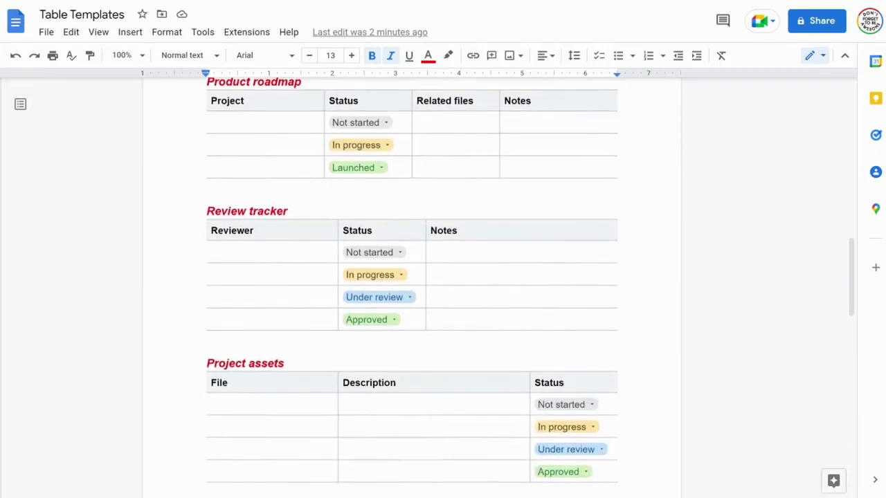
pyautogui.scroll(-3, 411, 308)
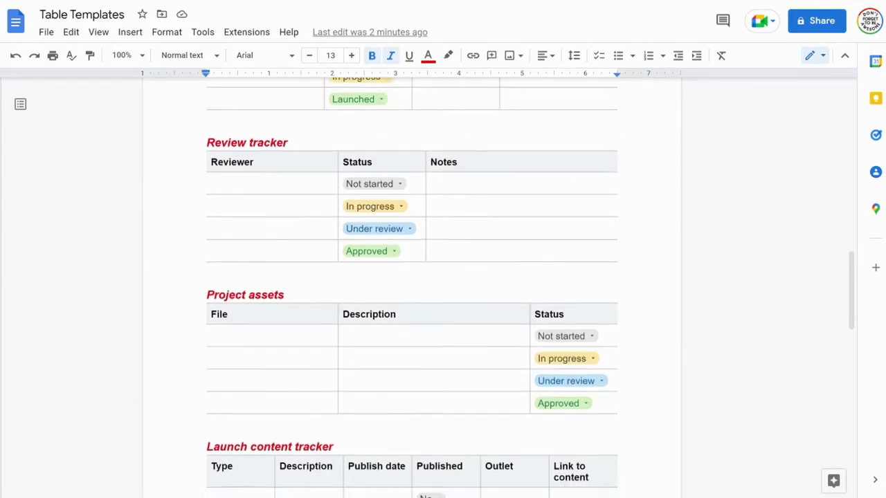
pyautogui.scroll(-3, 412, 308)
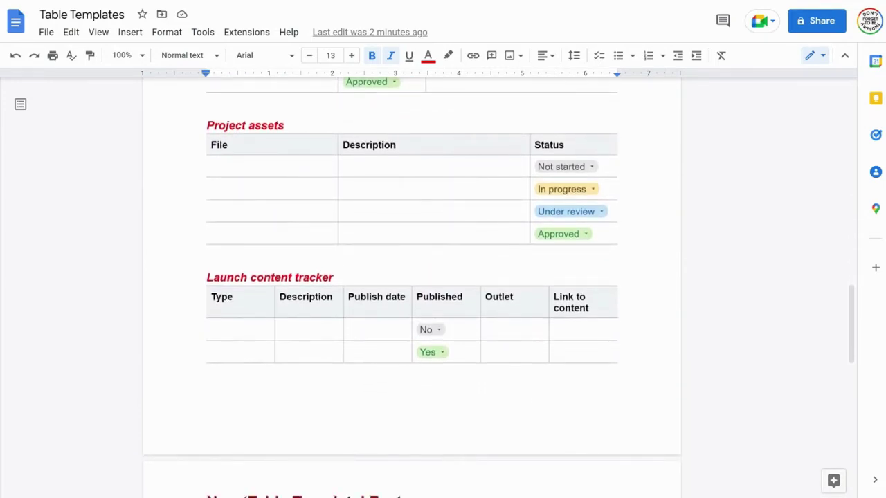
pyautogui.scroll(10, 219, 184)
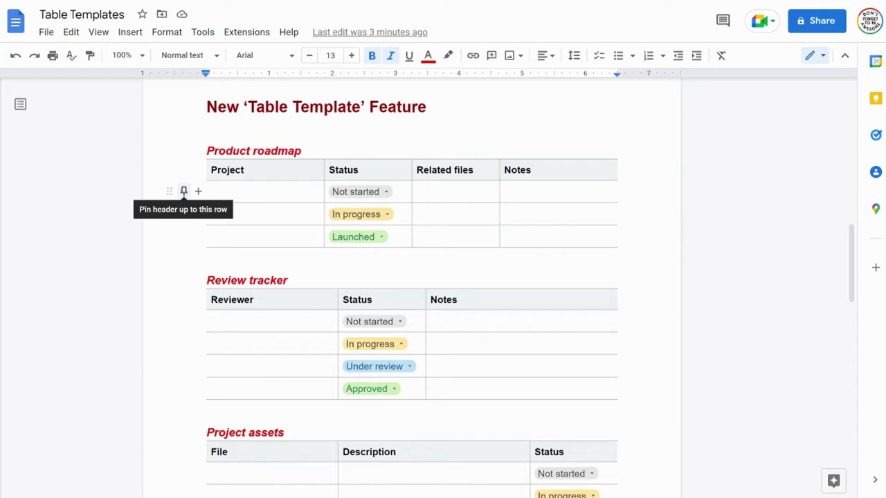
# Reorder the Product roadmap table by moving the first row under its header further down.
pyautogui.moveTo(170, 191); pyautogui.dragTo(170, 248)
pyautogui.moveTo(170, 194); pyautogui.dragTo(167, 224)
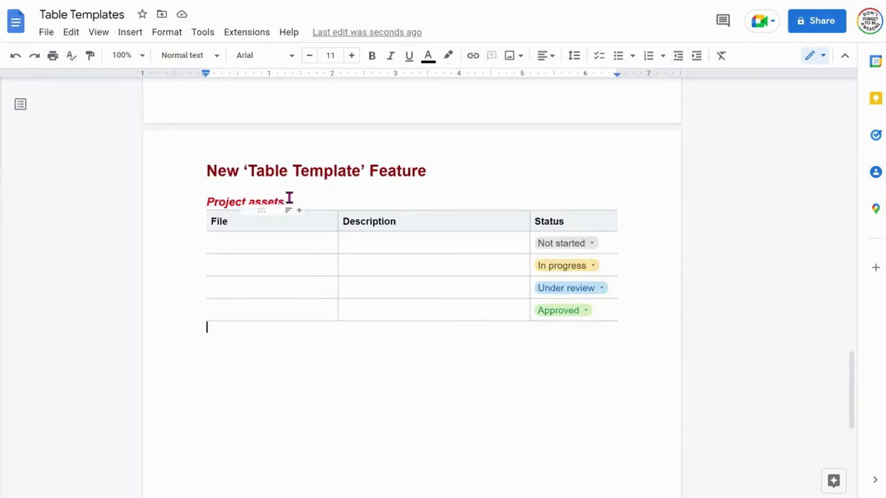
# Retitle the Project assets table as "Meeting minutes" and insert two blank columns between Description and Status.
pyautogui.moveTo(293, 199); pyautogui.dragTo(195, 206)
pyautogui.write('Me')
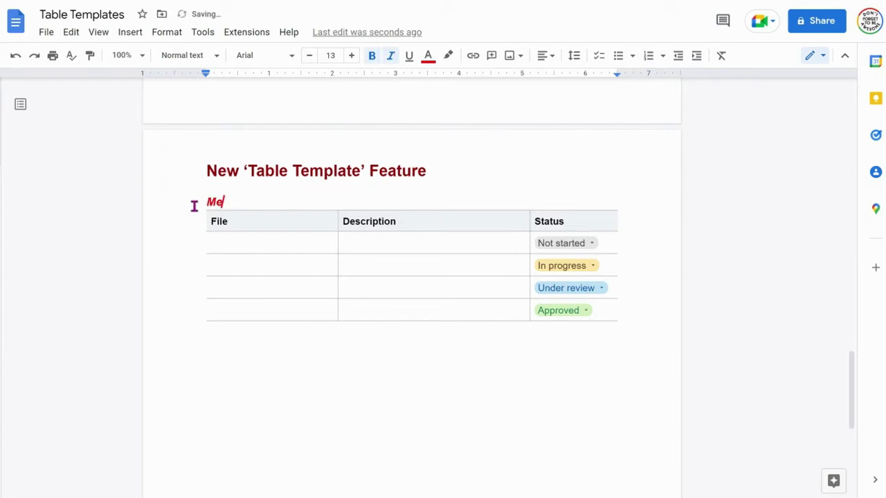
pyautogui.write('eting minutes')
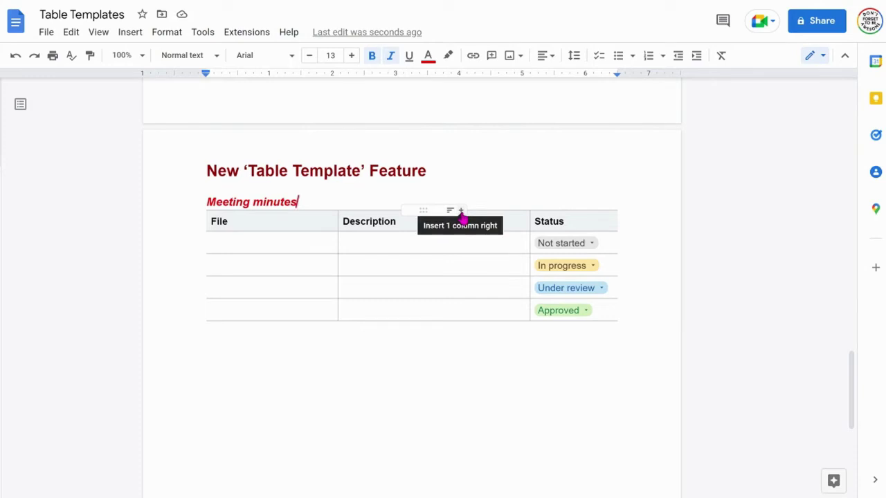
pyautogui.click(461, 212)
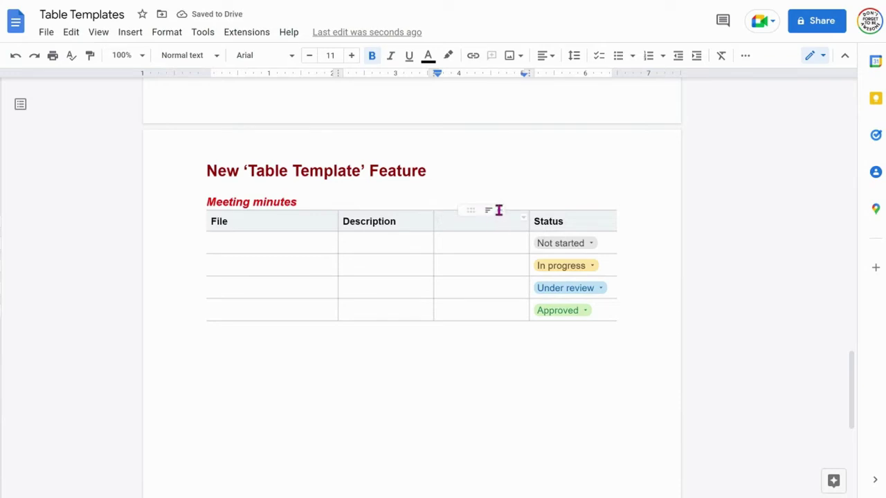
pyautogui.click(498, 211)
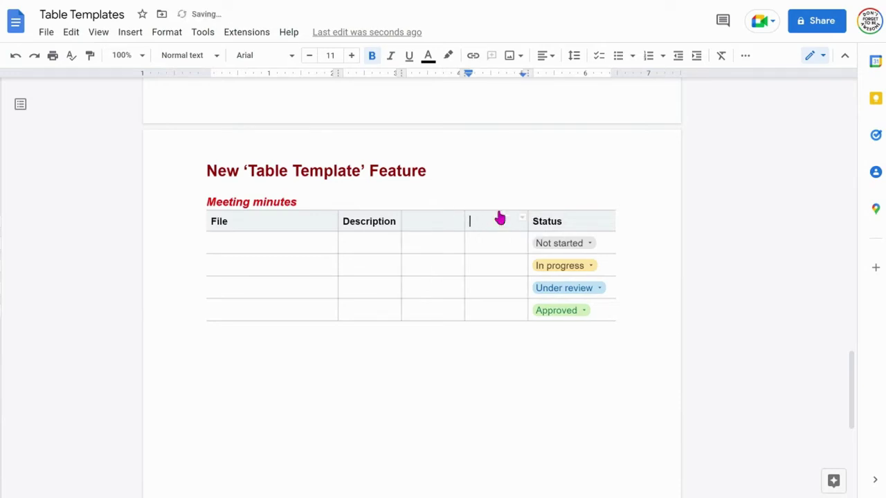
# Rename the Meeting minutes table's File header as "Item" and its Description header as "Action".
pyautogui.moveTo(239, 223); pyautogui.dragTo(205, 222)
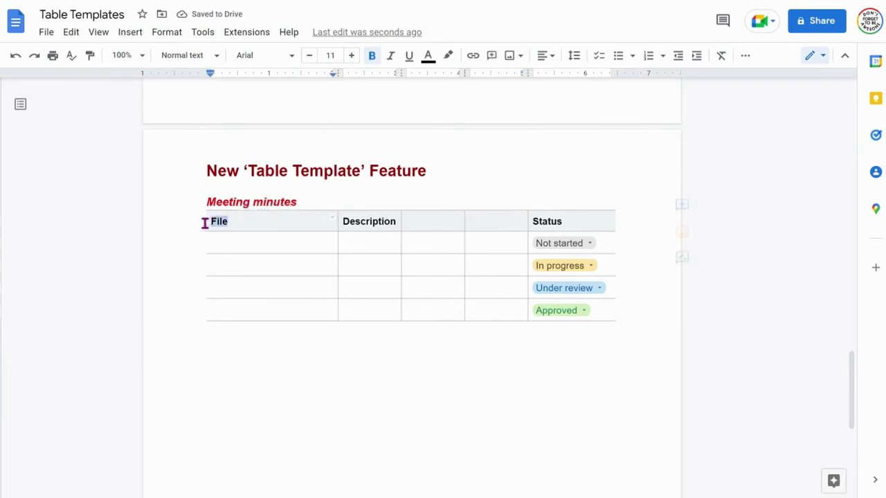
pyautogui.moveTo(202, 221)
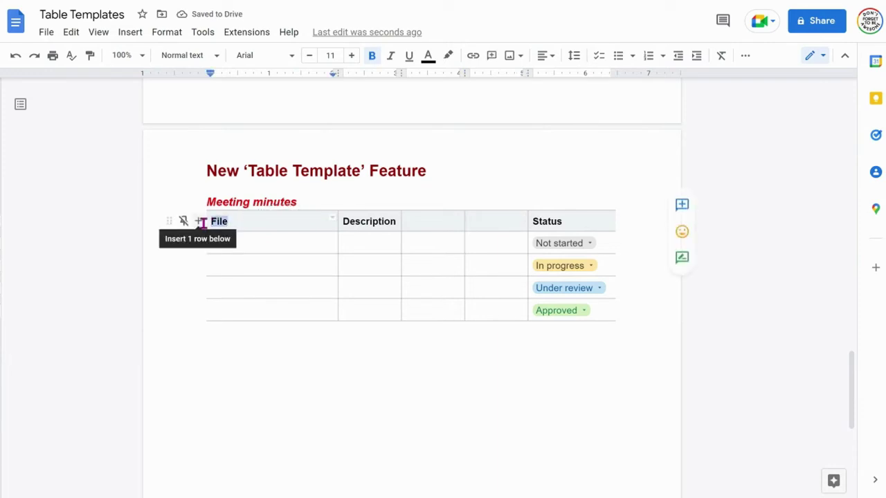
pyautogui.write('Item')
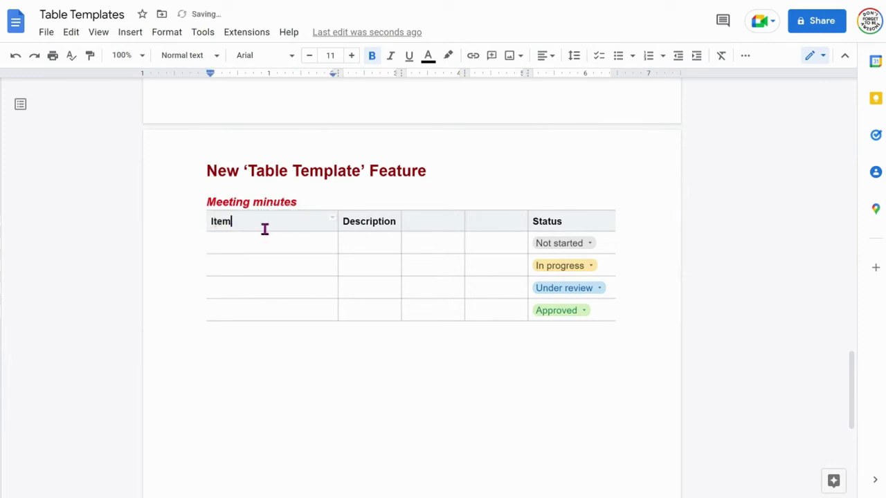
pyautogui.moveTo(396, 223); pyautogui.dragTo(339, 223)
pyautogui.write('Actoin')
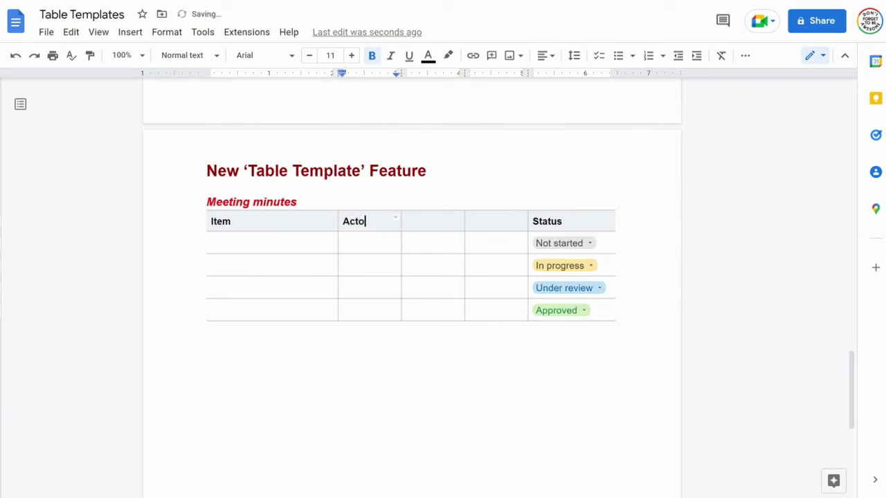
pyautogui.press('BackSpace')
pyautogui.press('BackSpace')
pyautogui.press('BackSpace')
pyautogui.write('ion')
# Label the two blank column headers "Person" and "Completion date", and add an empty line below the table.
pyautogui.click(420, 222)
pyautogui.write('Person')
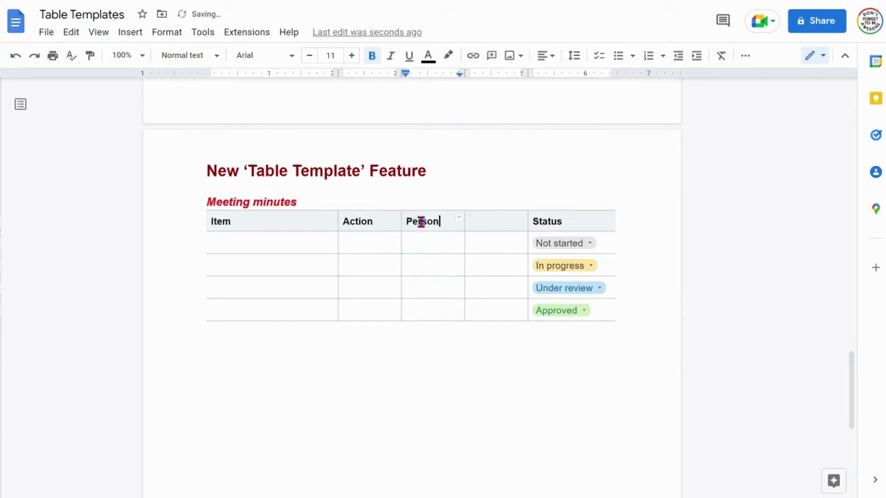
pyautogui.click(507, 224)
pyautogui.write('C')
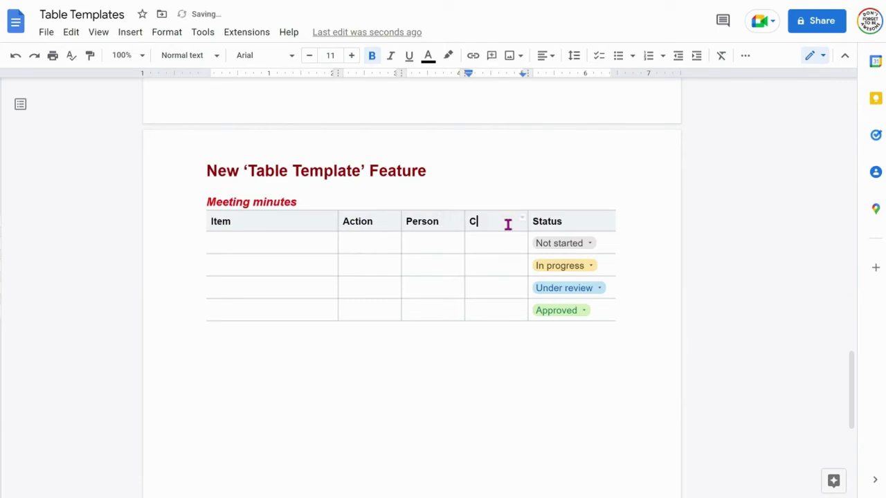
pyautogui.write('ompletion g')
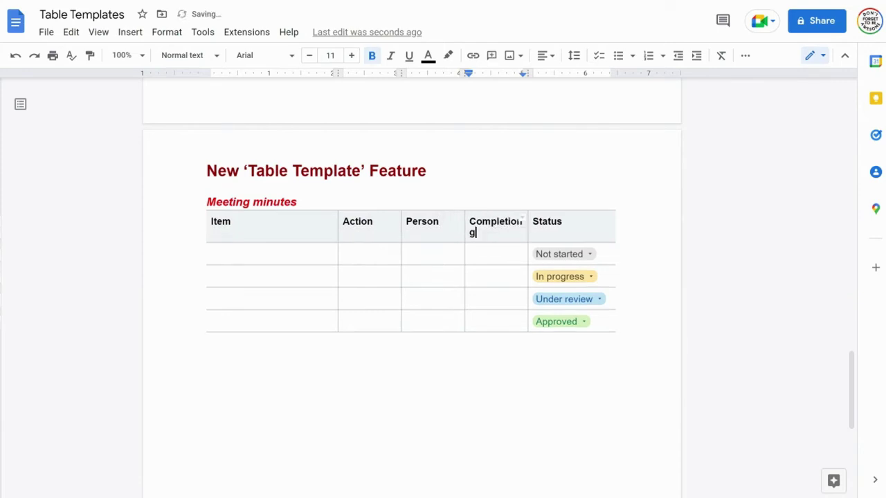
pyautogui.press('BackSpace')
pyautogui.press('BackSpace')
pyautogui.press('BackSpace')
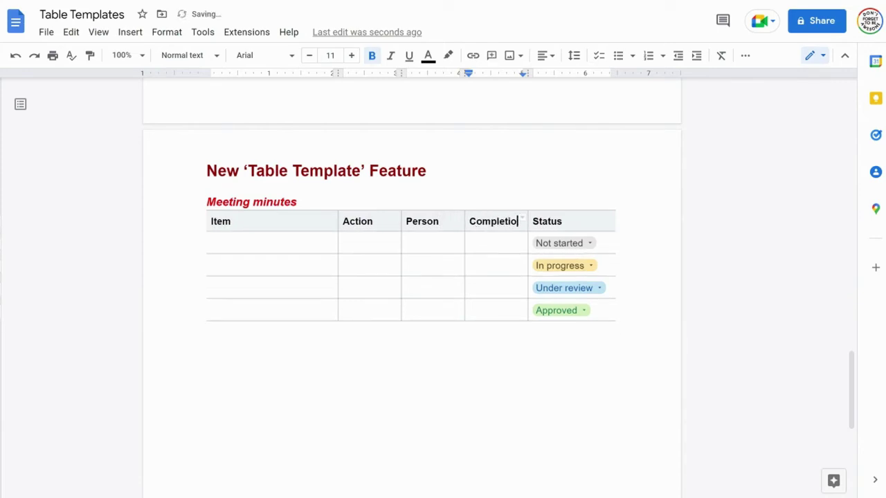
pyautogui.write('n date')
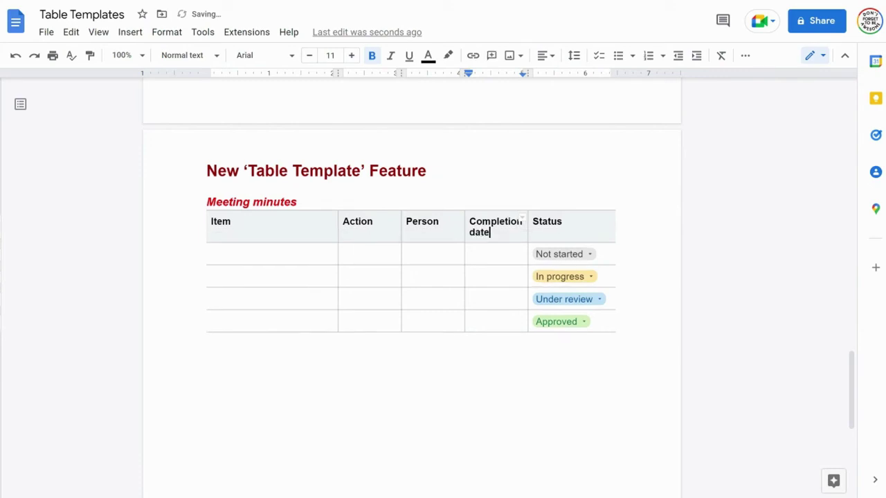
pyautogui.click(264, 435)
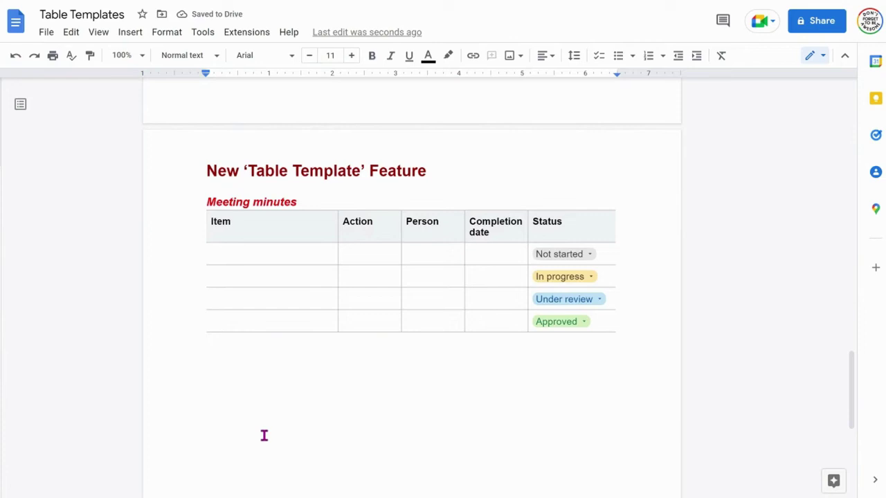
pyautogui.press('Return')
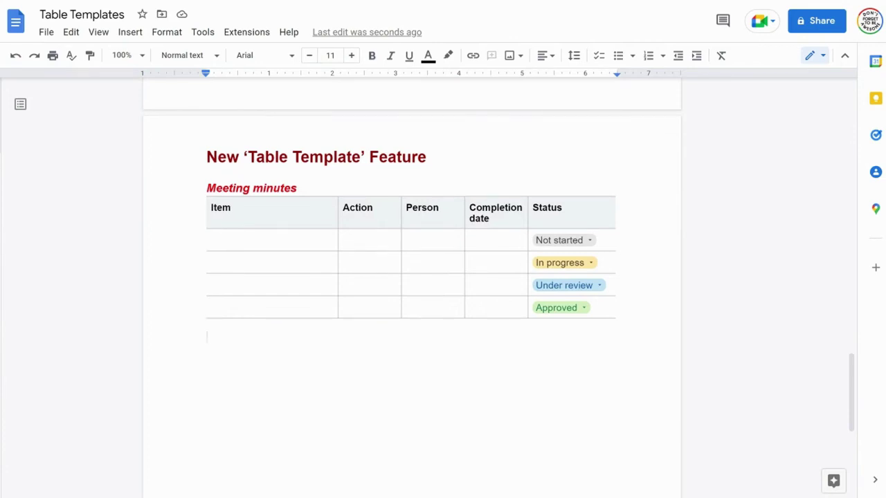
# Insert a smart chip for the "04 X-rays" slides file in the first cell under Item.
pyautogui.click(286, 240)
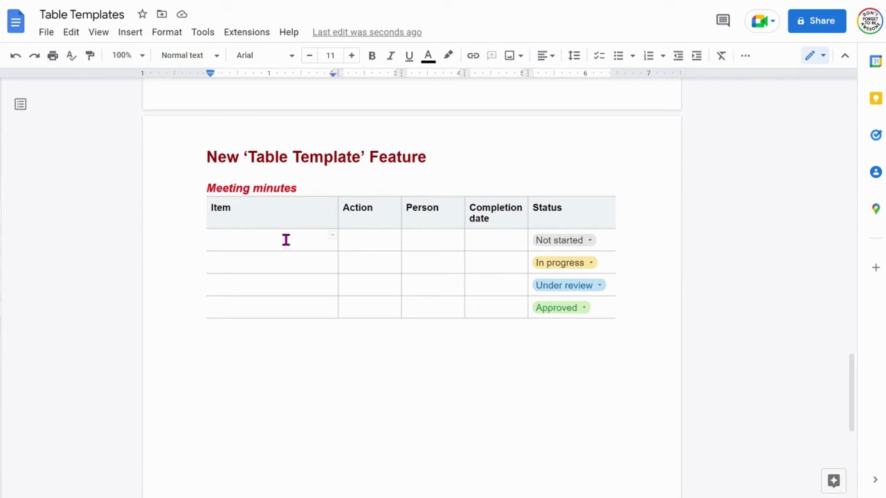
pyautogui.write('@')
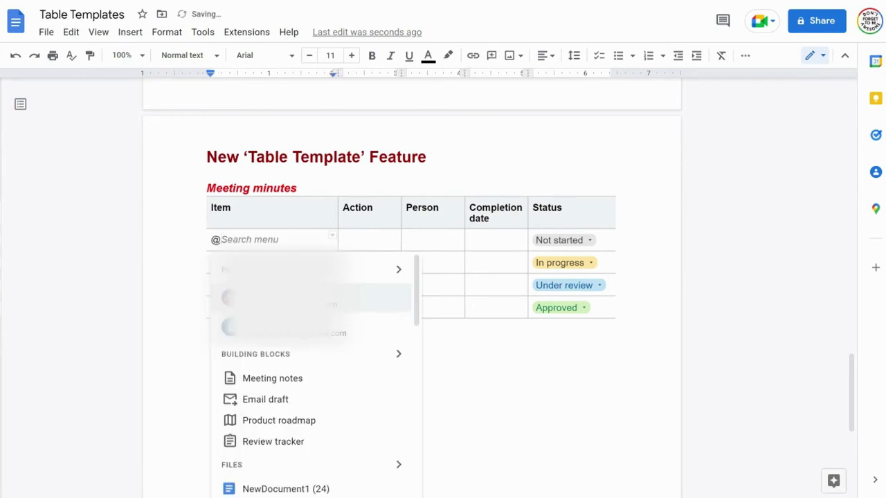
pyautogui.write('x')
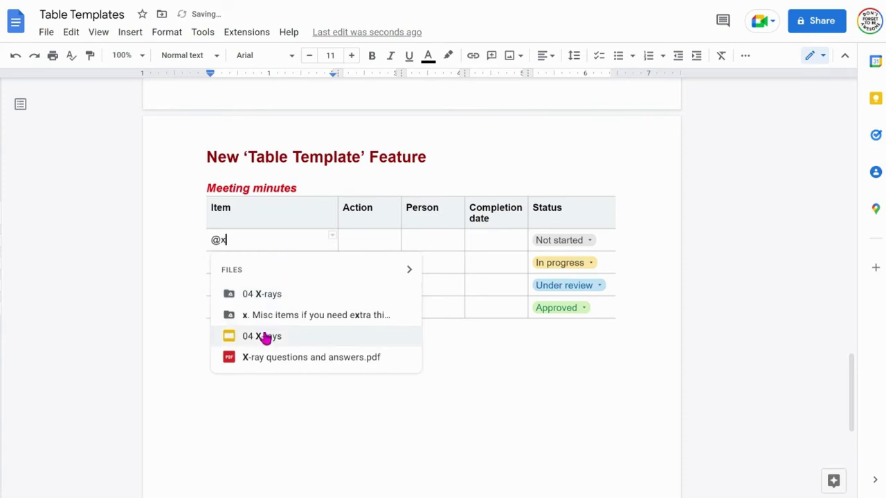
pyautogui.click(264, 341)
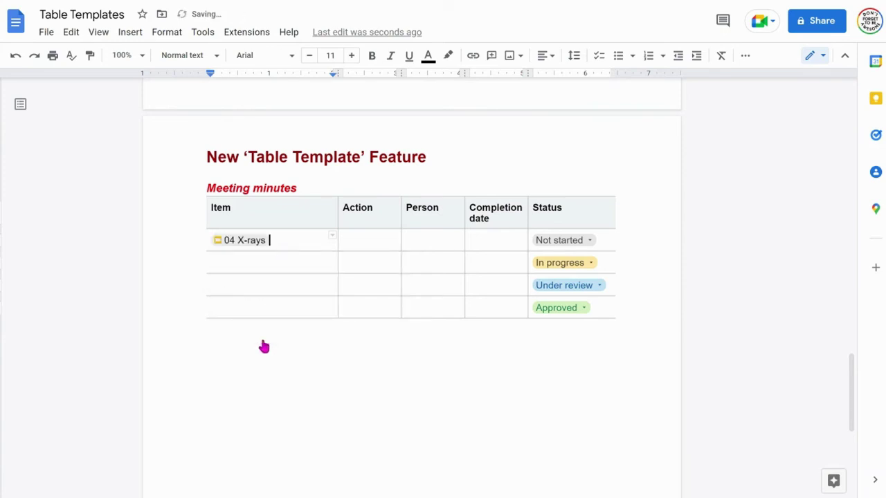
# Start an @ mention in the first cell under Person to look up a contact.
pyautogui.click(424, 241)
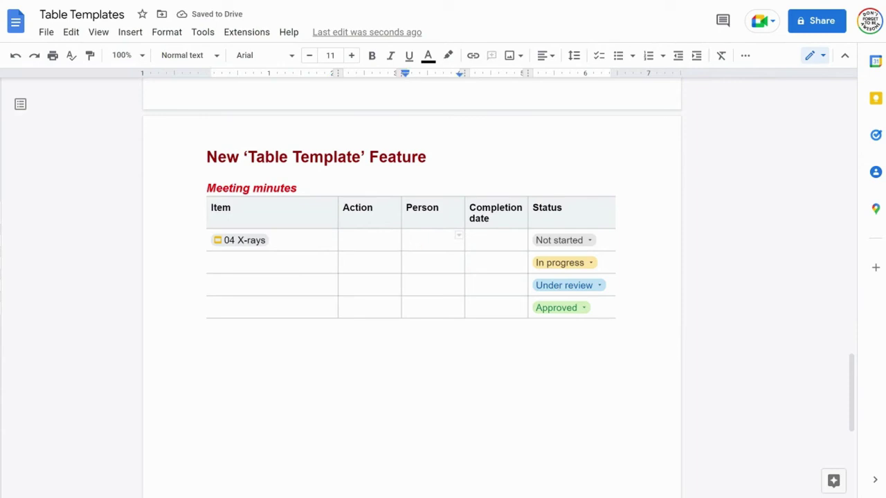
pyautogui.write('@t')
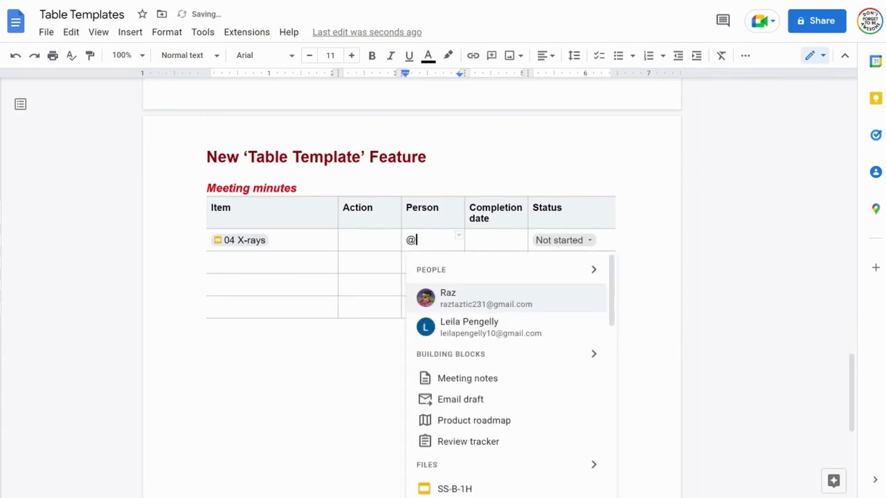